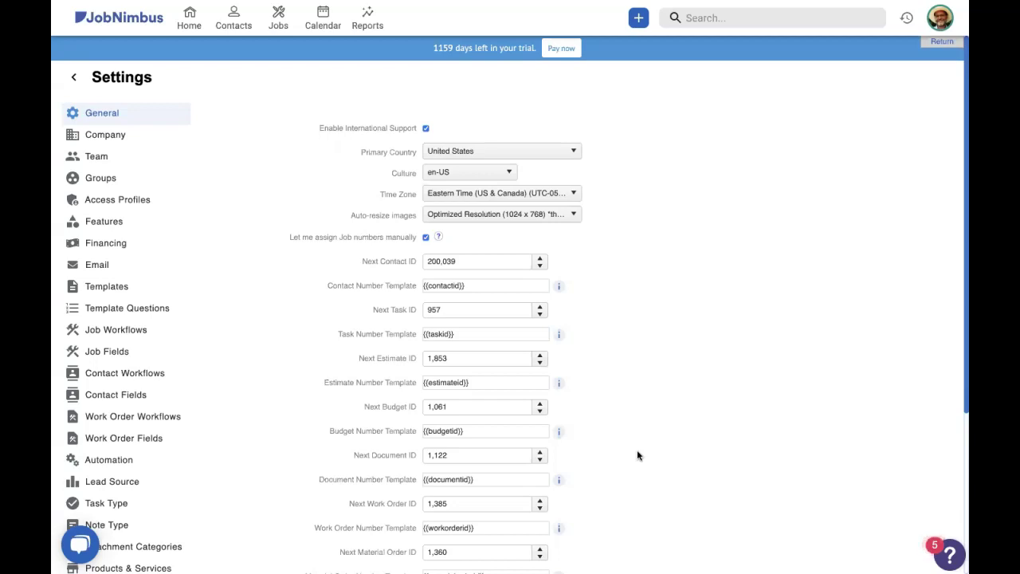
# Step: Go to company Settings from the avatar menu and show the Groups page listing Orlando
pyautogui.click(940, 17)
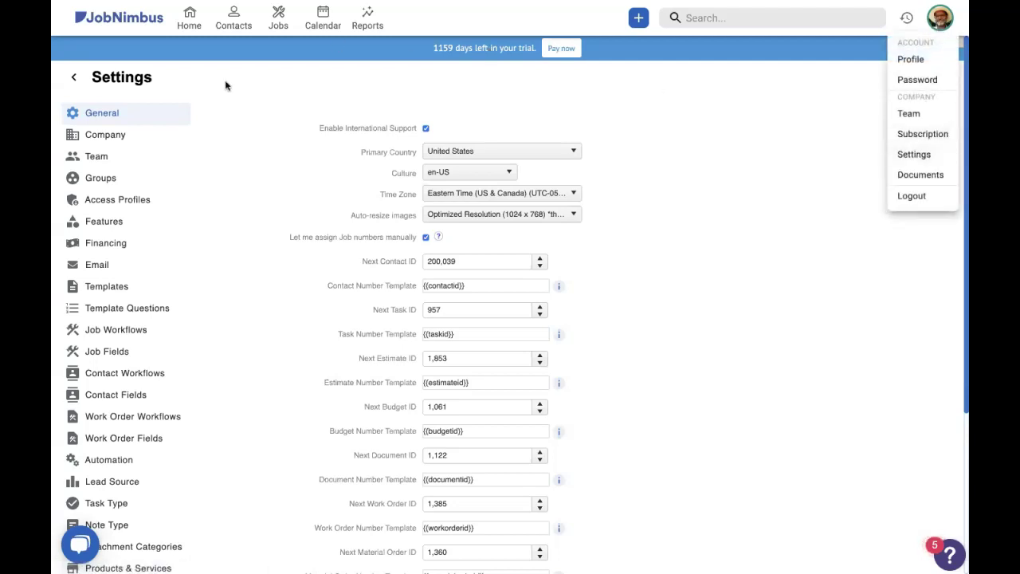
pyautogui.click(108, 224)
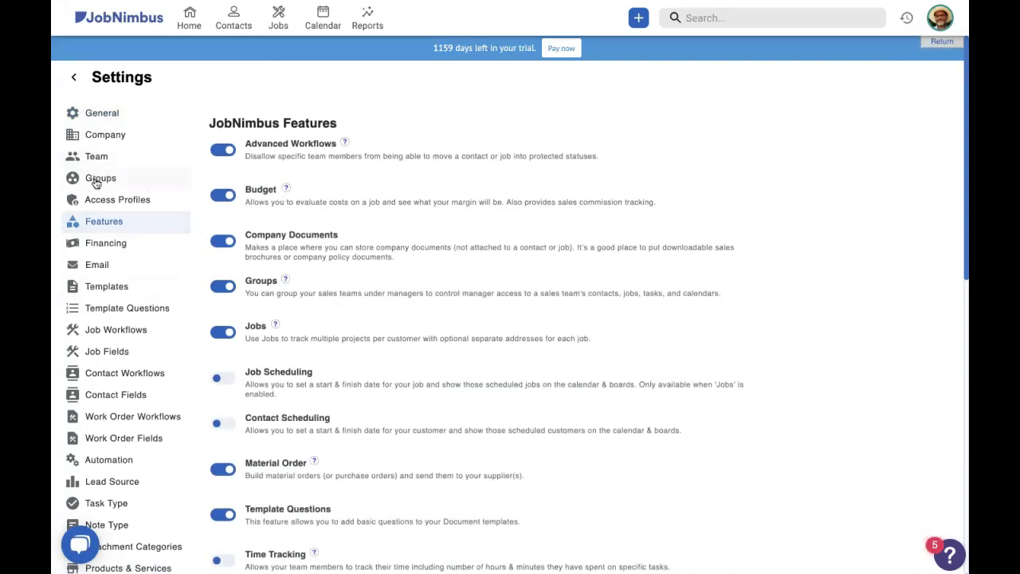
pyautogui.click(95, 180)
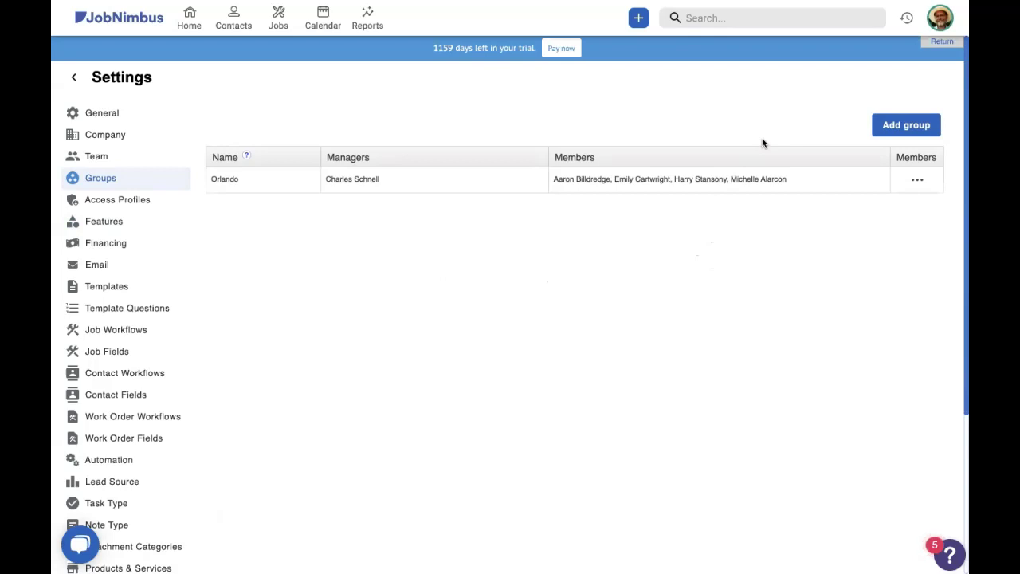
# Step: Start a new group named 'Sales Team' and pick the first person as its manager
pyautogui.click(904, 131)
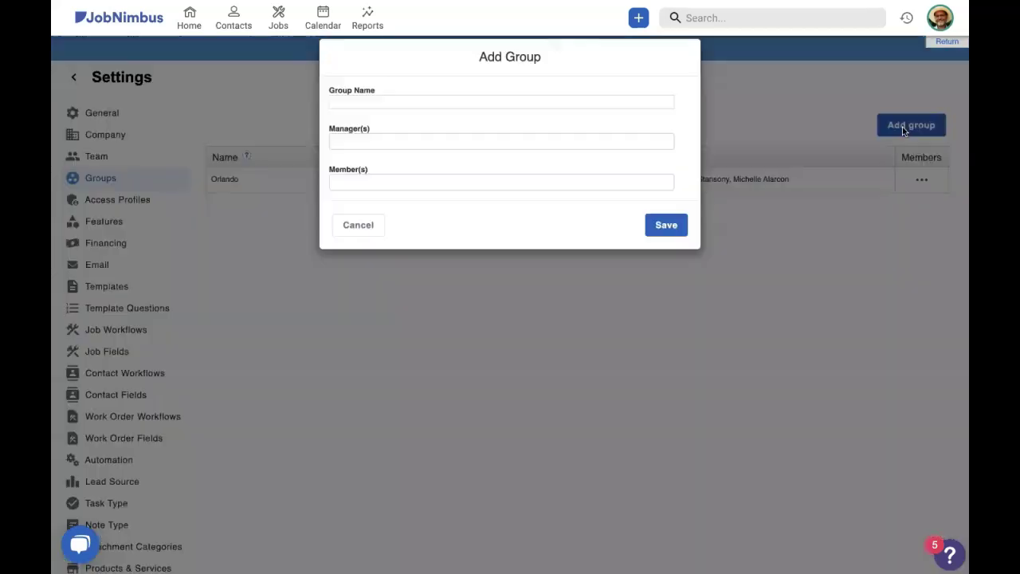
pyautogui.click(486, 113)
pyautogui.write('Sales Team')
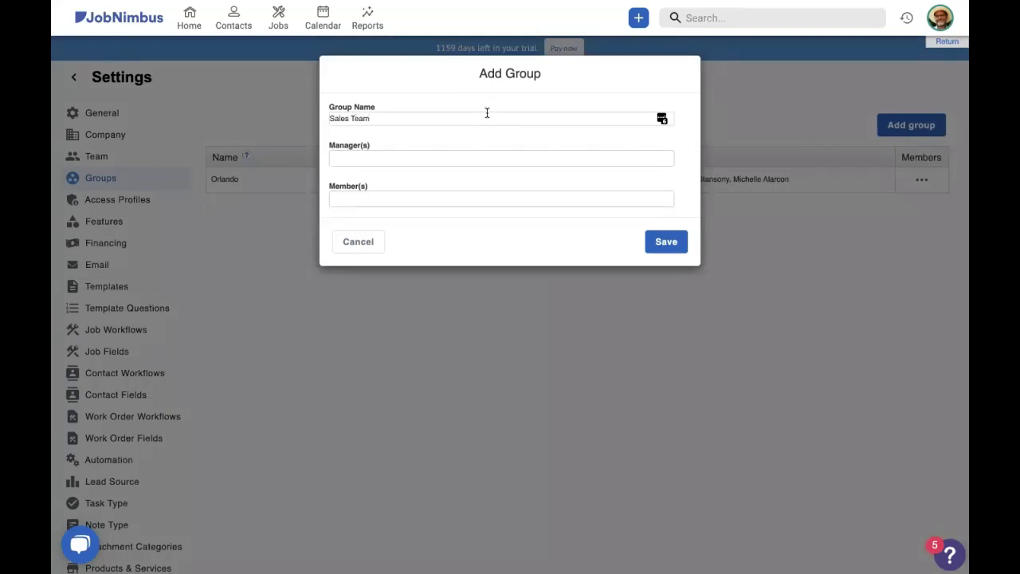
pyautogui.click(403, 158)
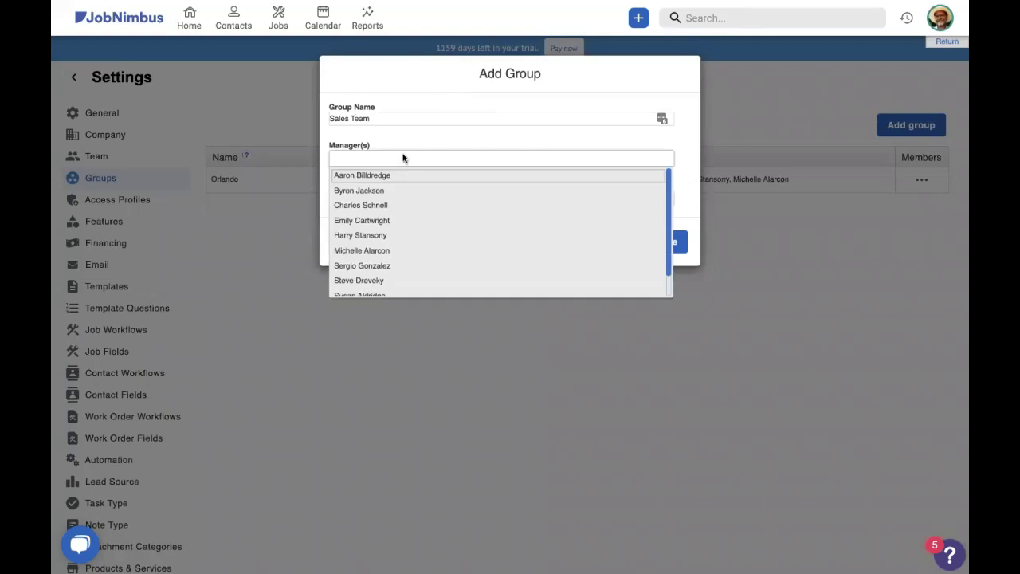
pyautogui.click(374, 235)
# Step: Add the manager and two others as Sales Team members, then save the group
pyautogui.click(374, 199)
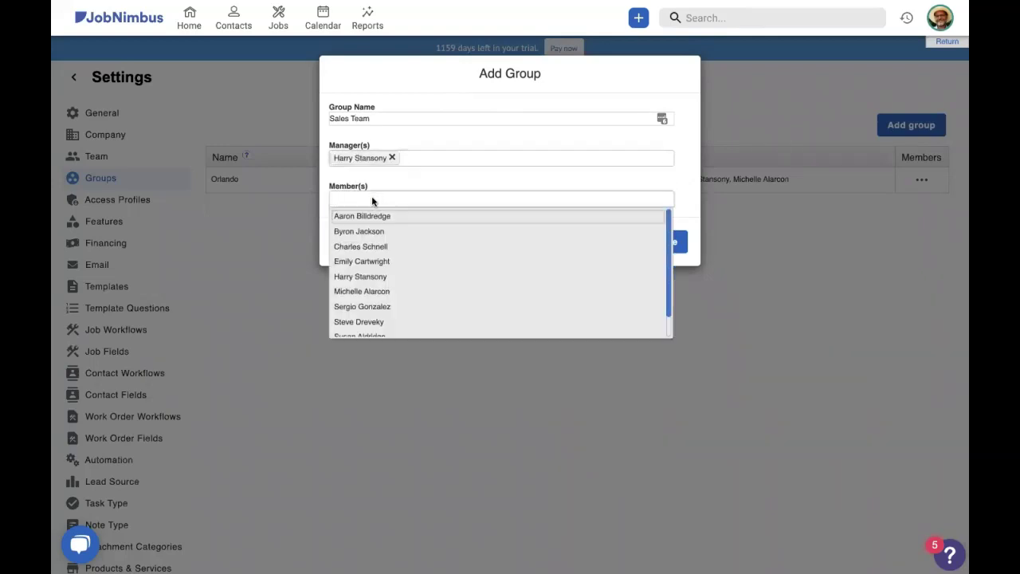
pyautogui.click(369, 278)
pyautogui.click(422, 201)
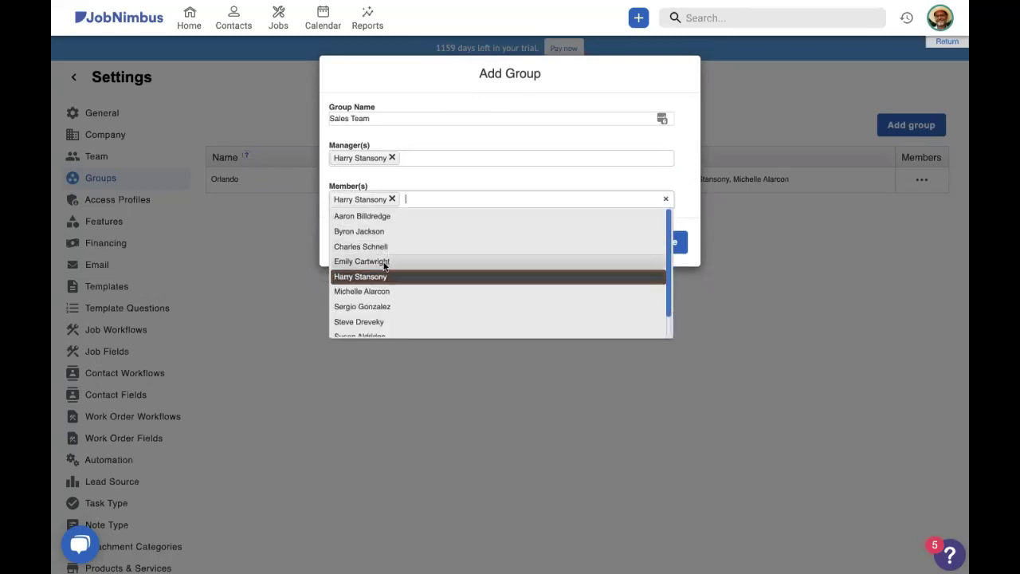
pyautogui.click(385, 263)
pyautogui.click(497, 200)
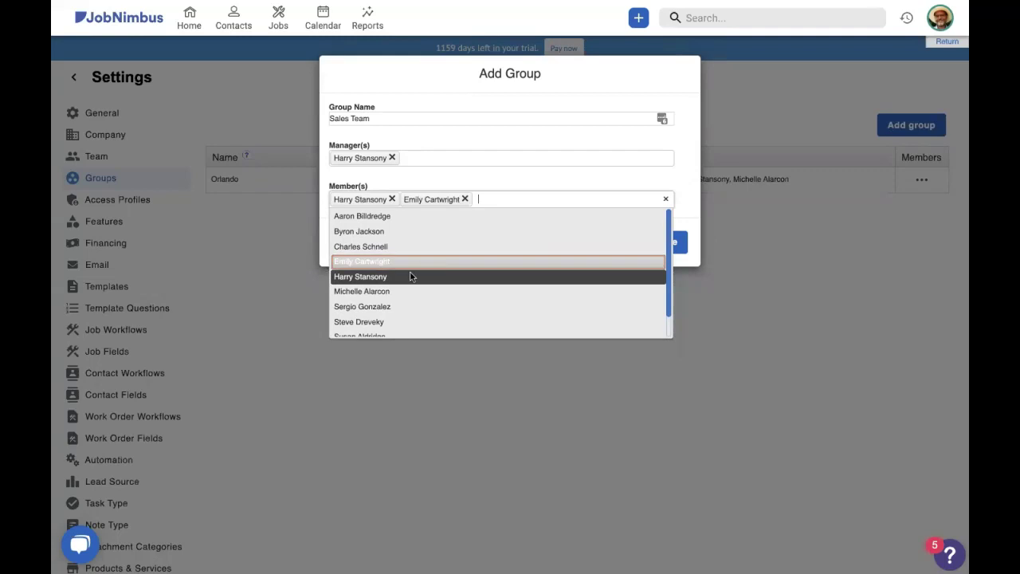
pyautogui.click(396, 306)
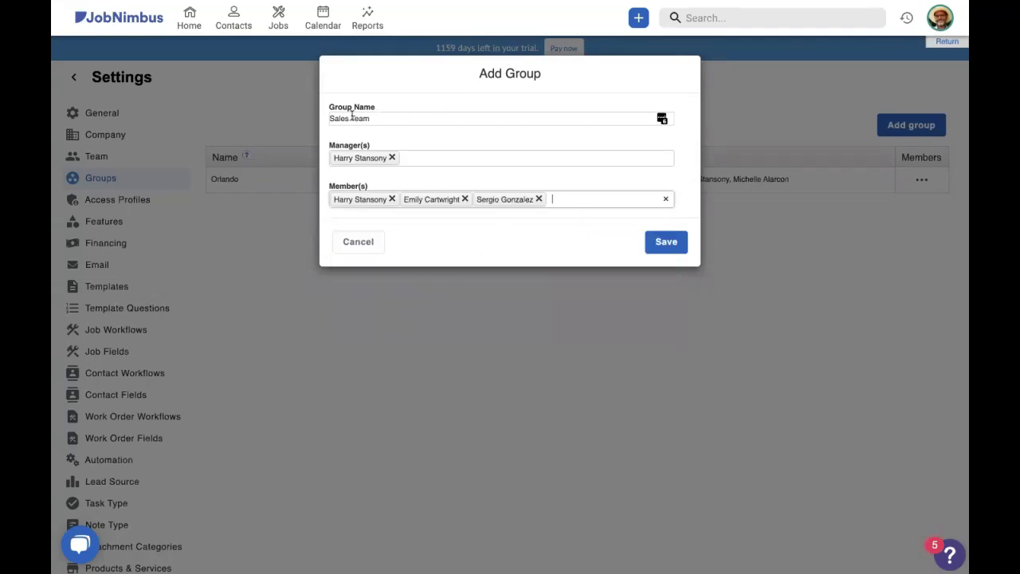
pyautogui.click(355, 159)
pyautogui.click(663, 243)
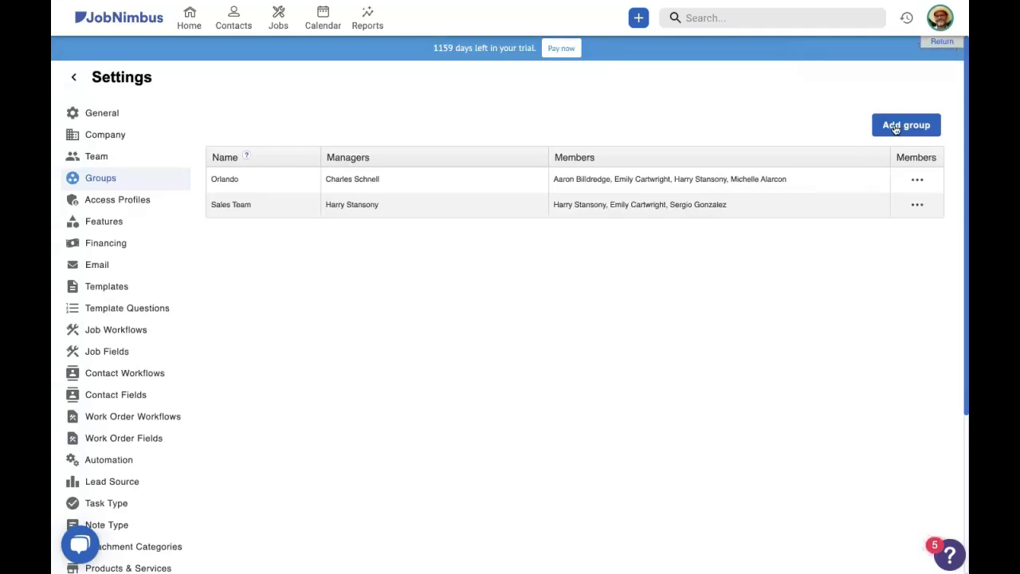
# Step: Start a new group named 'Production Group' and assign it three managers
pyautogui.click(896, 130)
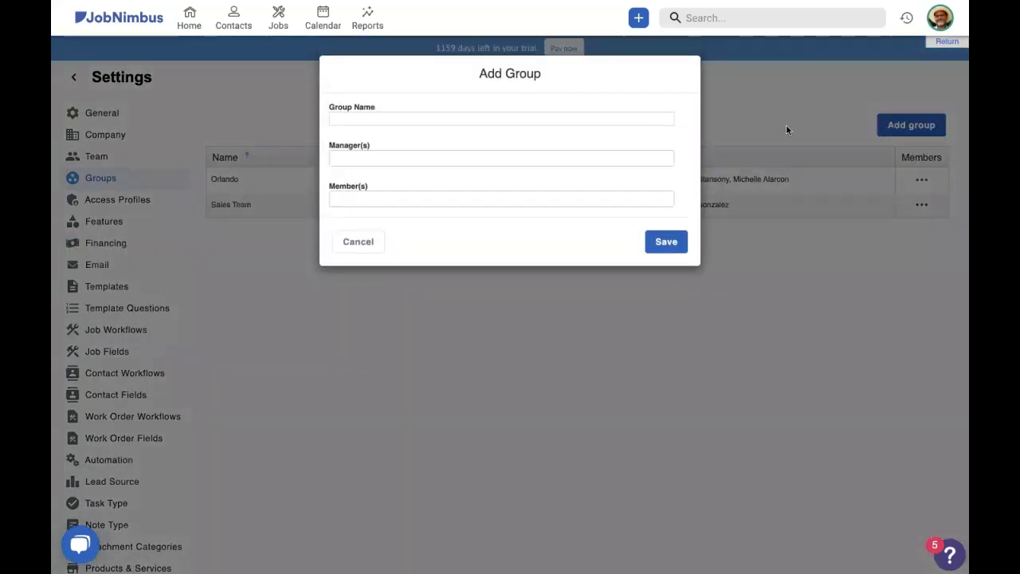
pyautogui.click(406, 119)
pyautogui.write('Production Group')
pyautogui.click(369, 158)
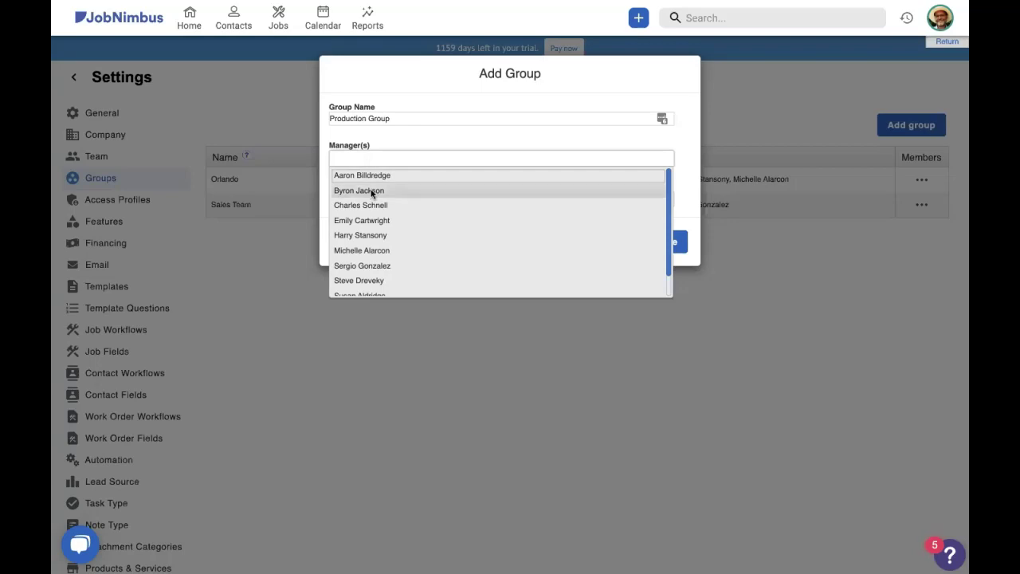
pyautogui.click(373, 193)
pyautogui.click(435, 164)
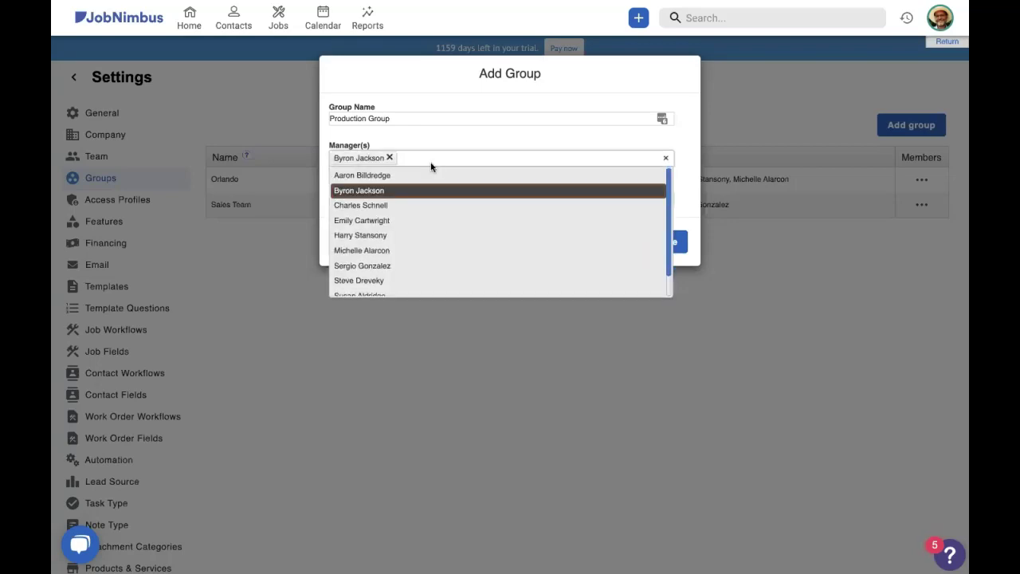
pyautogui.click(415, 175)
pyautogui.click(484, 157)
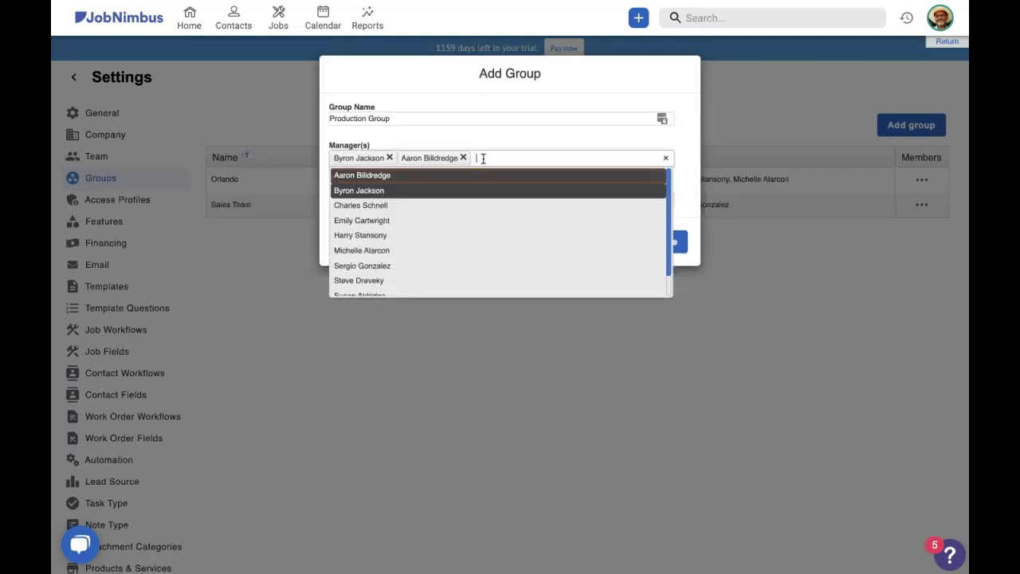
pyautogui.click(370, 250)
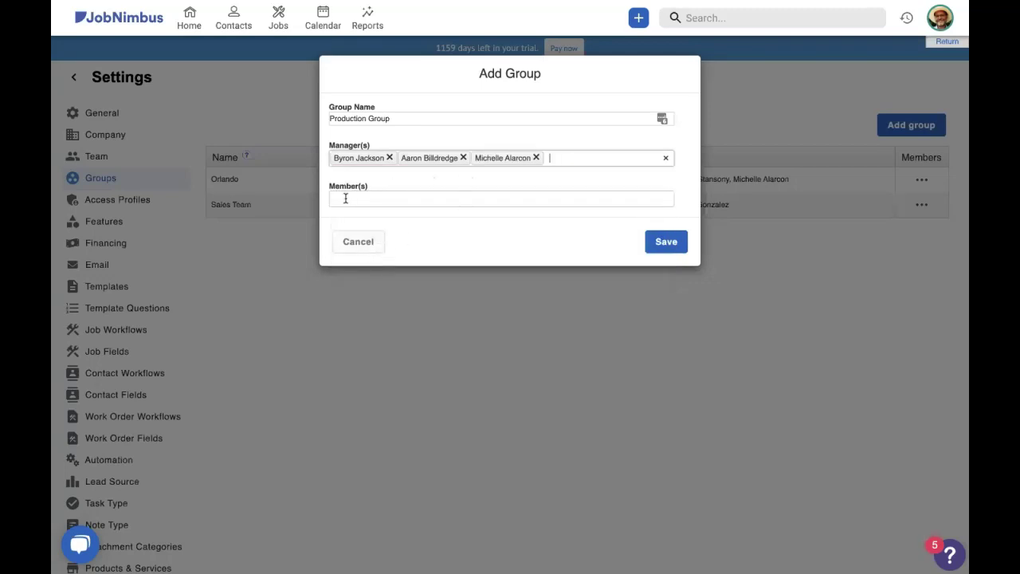
# Step: Add the same three people as Production Group members and save the group
pyautogui.click(356, 198)
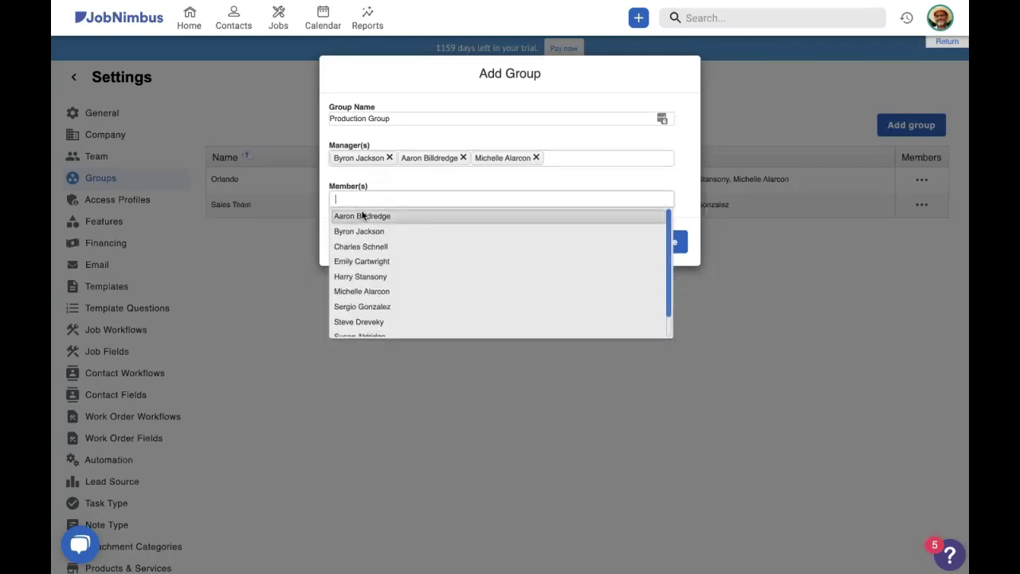
pyautogui.click(363, 216)
pyautogui.click(421, 200)
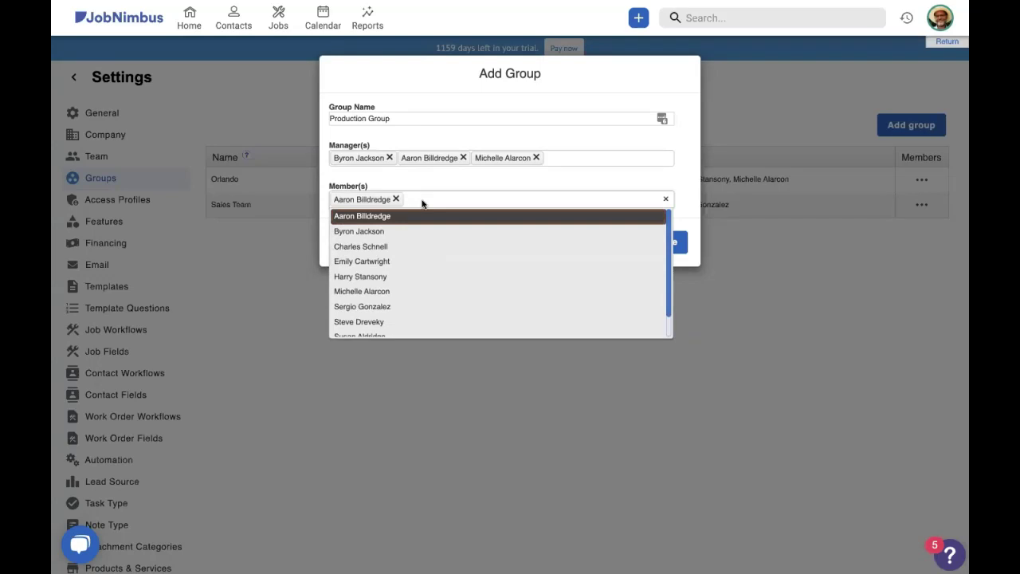
pyautogui.click(388, 230)
pyautogui.click(506, 203)
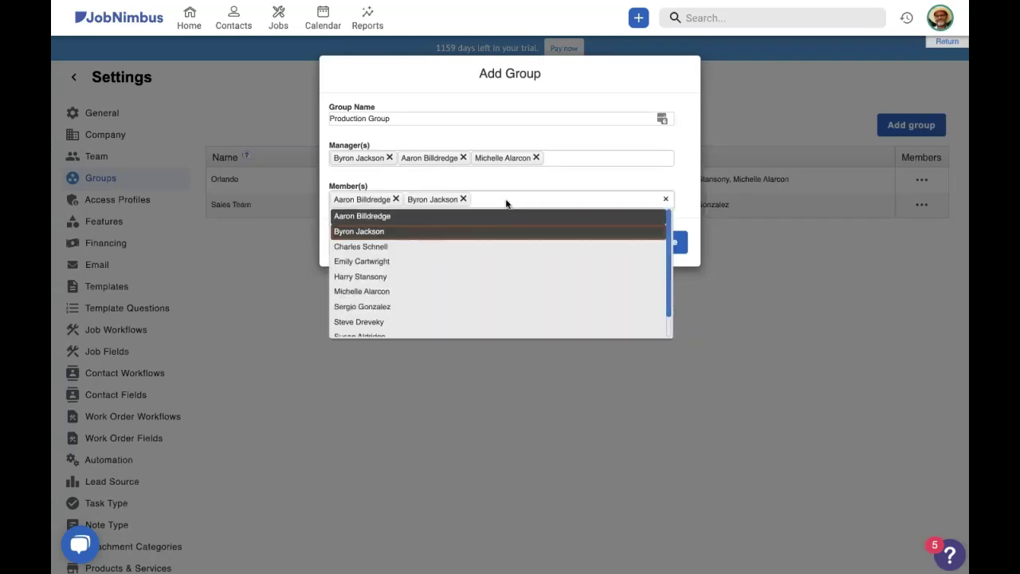
pyautogui.click(378, 292)
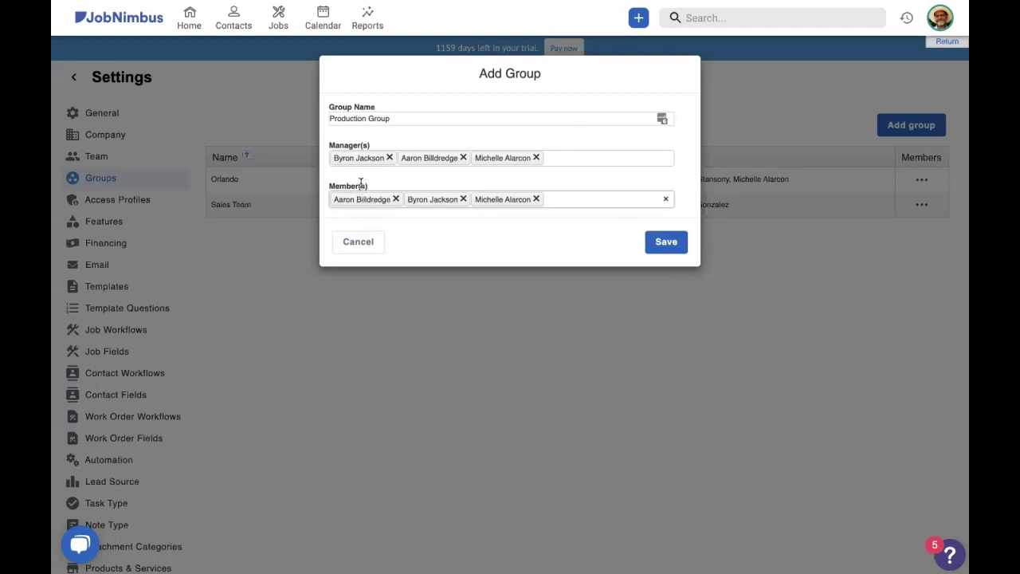
pyautogui.click(663, 242)
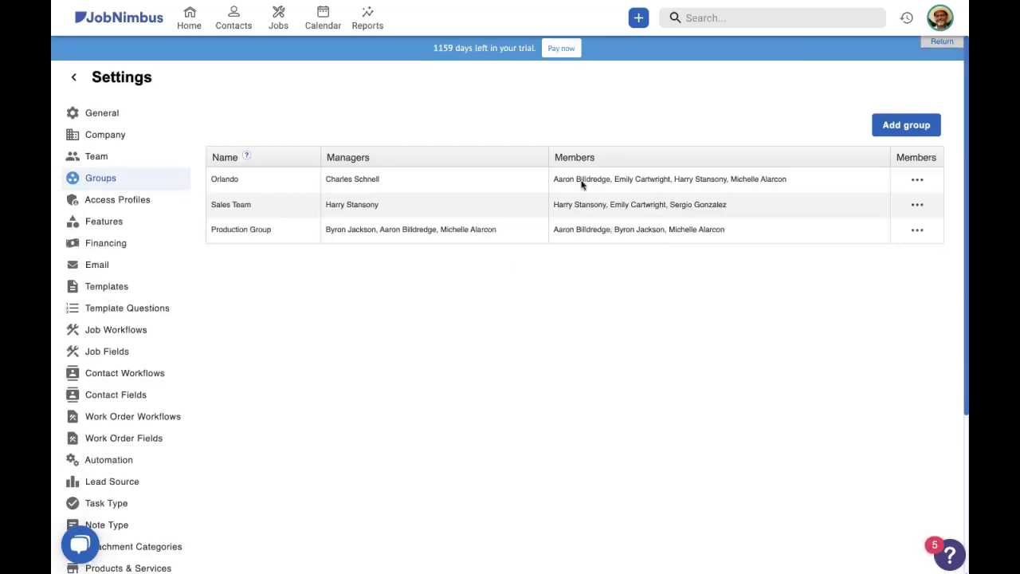
# Step: Switch to the Calendar, showing the September 2021 month view
pyautogui.click(323, 20)
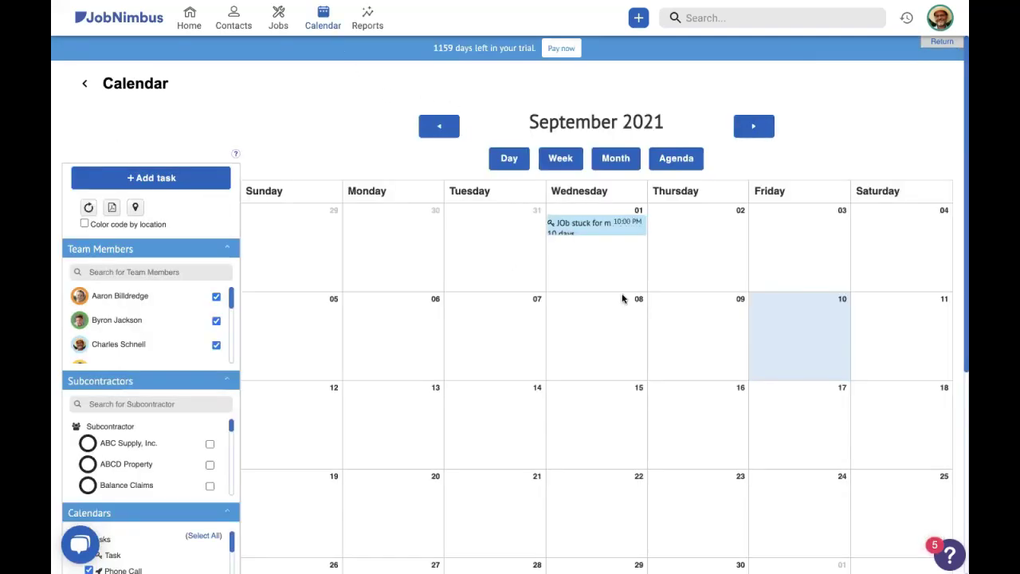
# Step: Edit the A/R Report so it is available to Specific Groups: Production Group
pyautogui.click(369, 25)
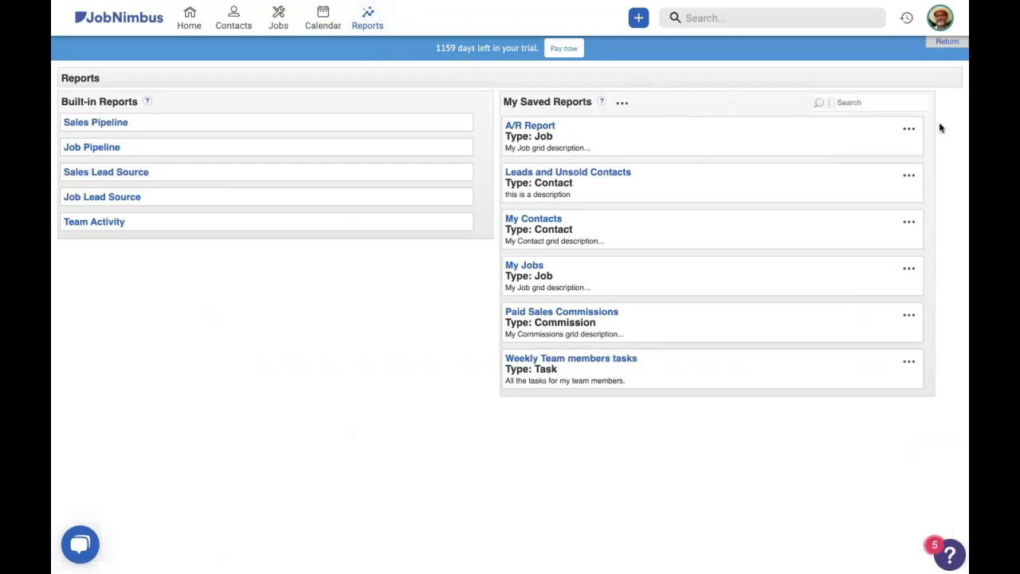
pyautogui.click(908, 129)
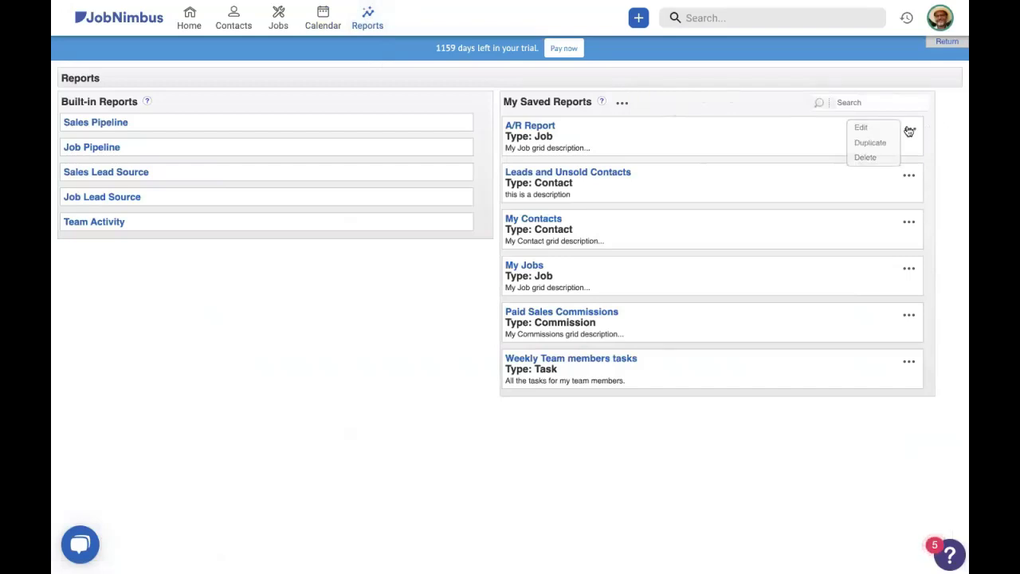
pyautogui.click(866, 128)
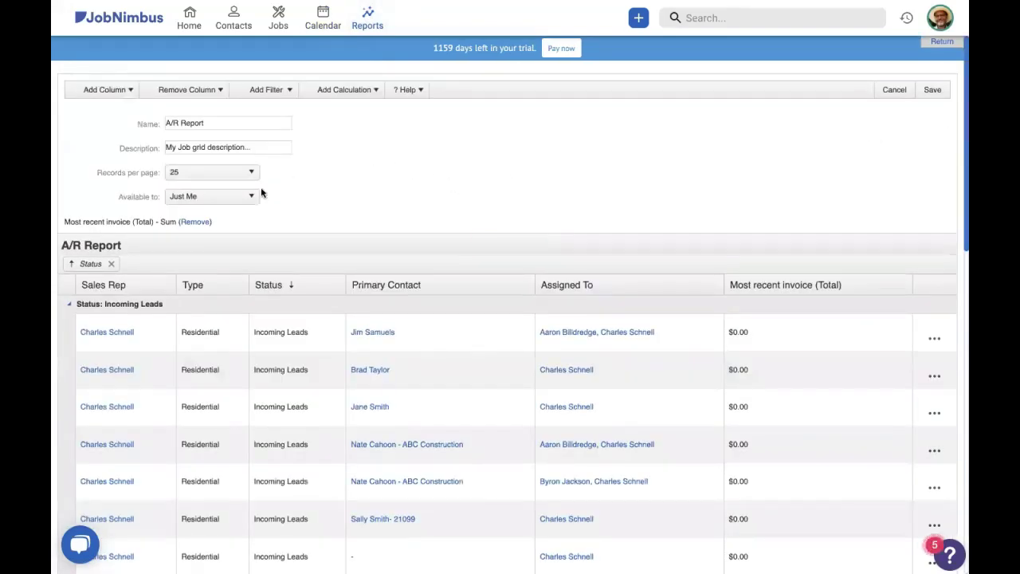
pyautogui.click(193, 197)
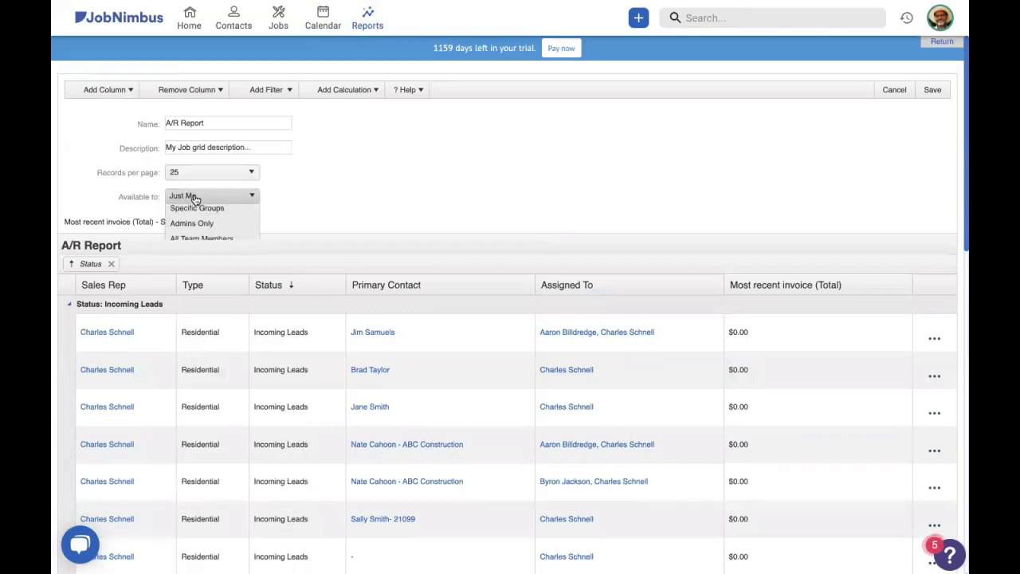
pyautogui.click(202, 225)
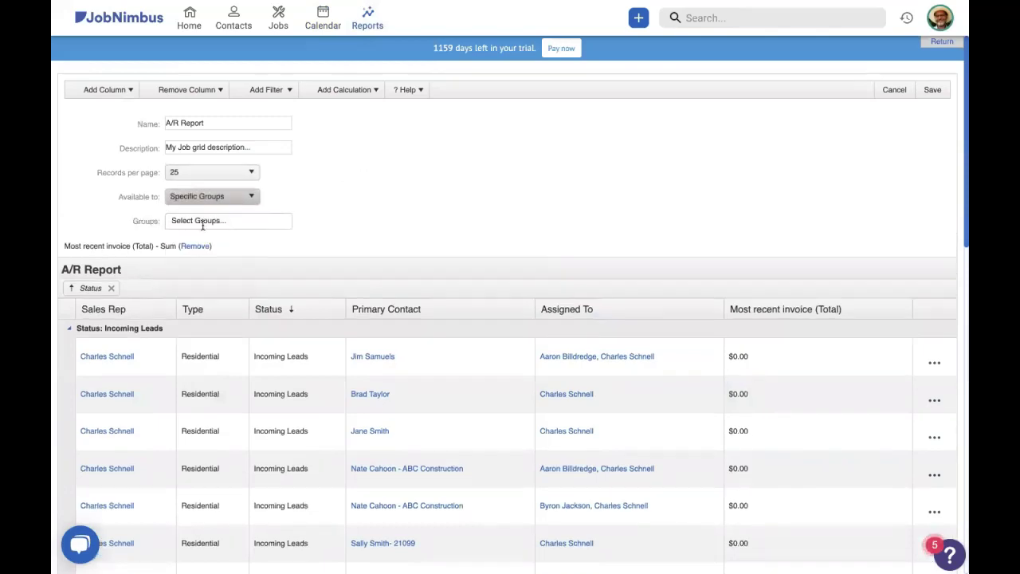
pyautogui.click(226, 222)
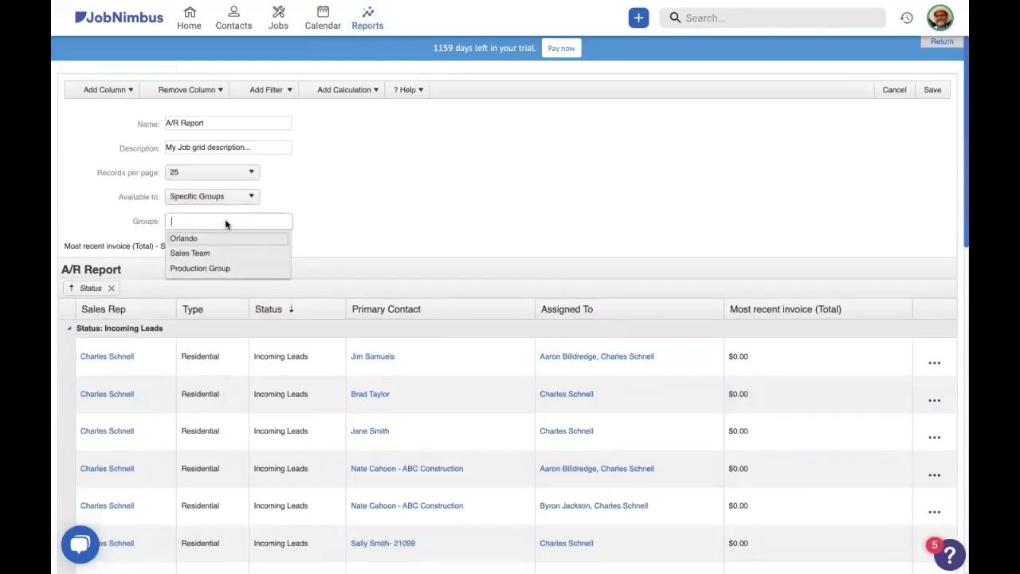
pyautogui.click(201, 269)
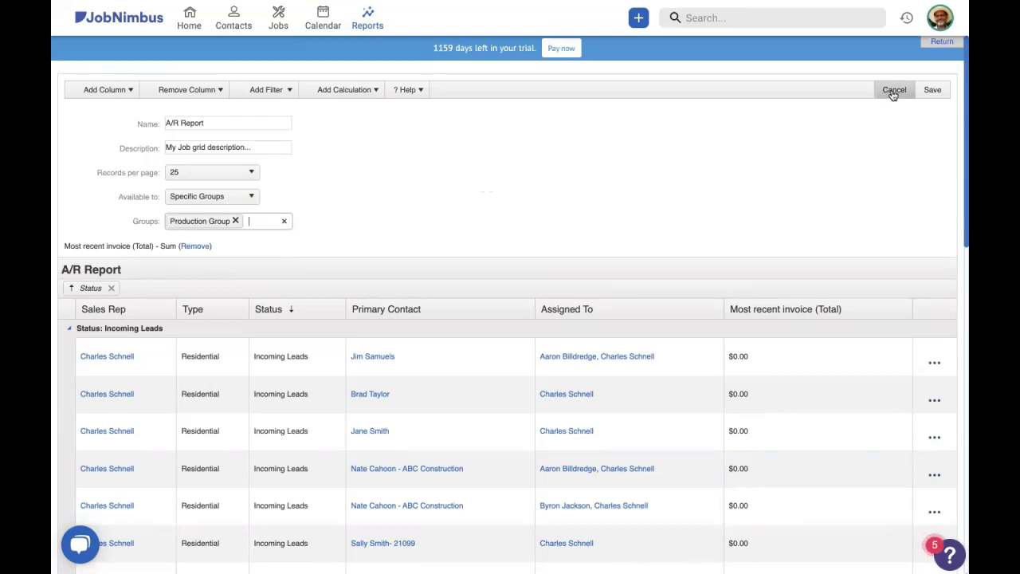
# Step: Edit the Sales contacts board to be available to Specific Groups: Sales Team
pyautogui.click(236, 18)
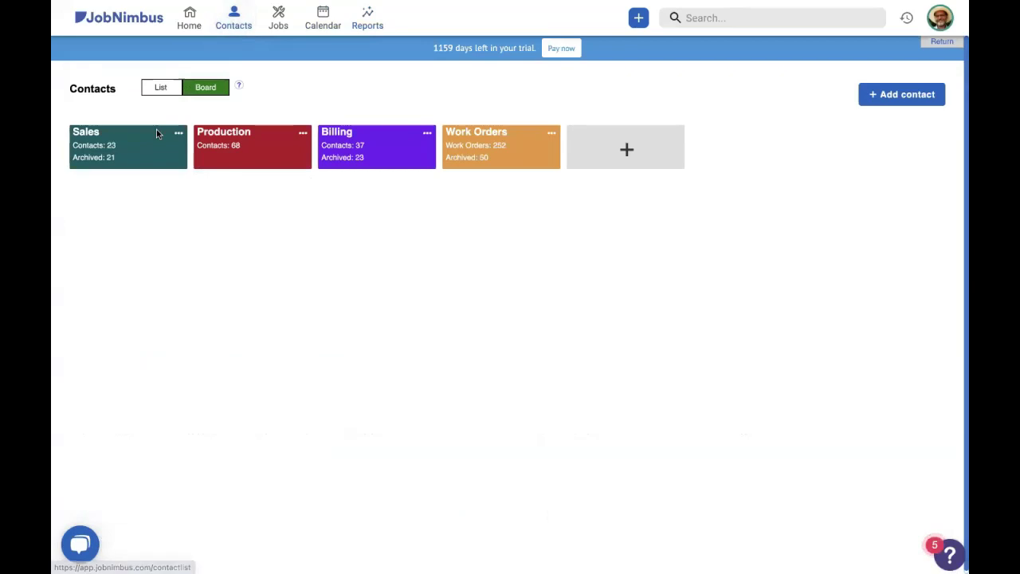
pyautogui.click(179, 134)
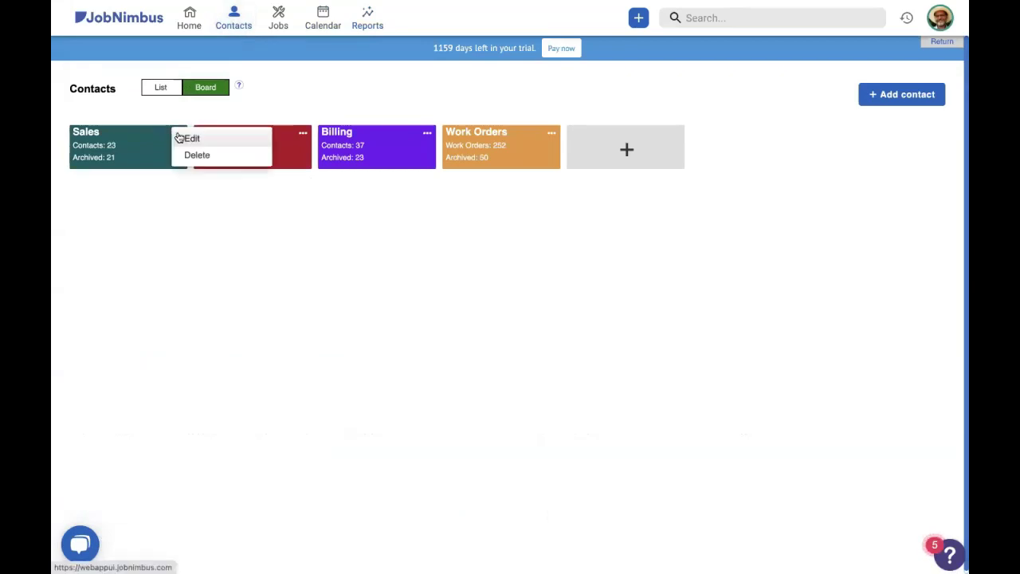
pyautogui.click(214, 140)
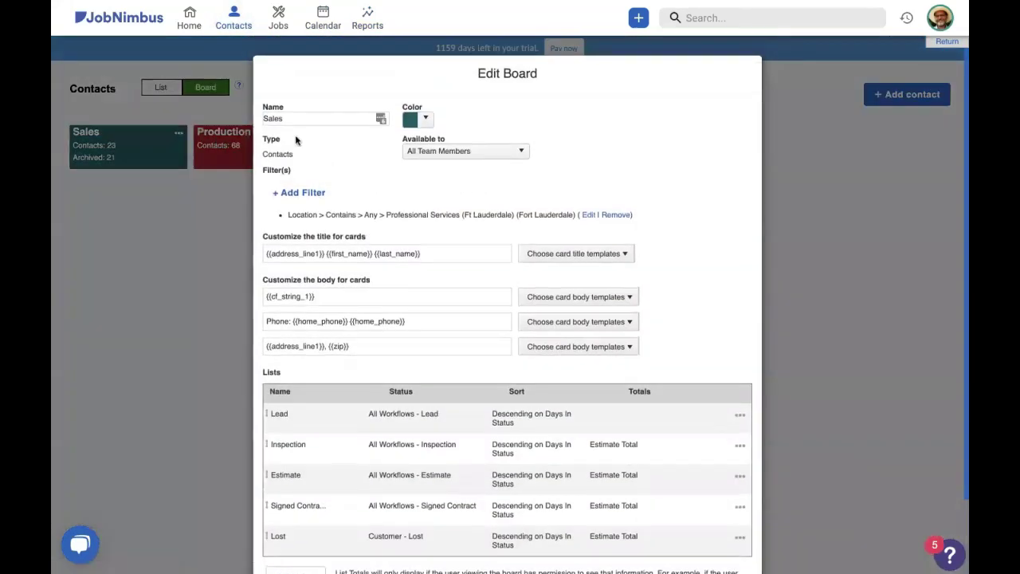
pyautogui.click(437, 152)
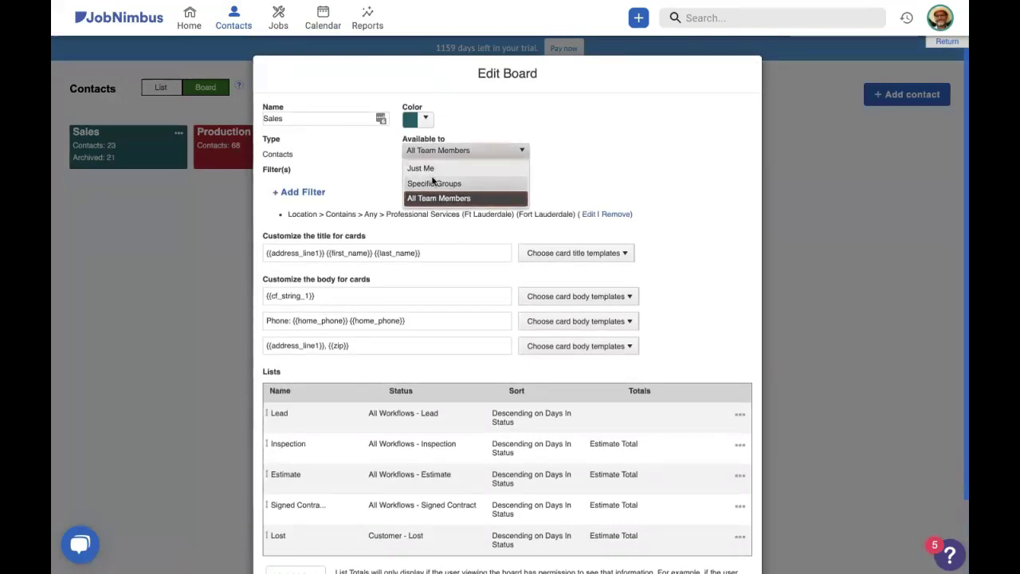
pyautogui.click(435, 183)
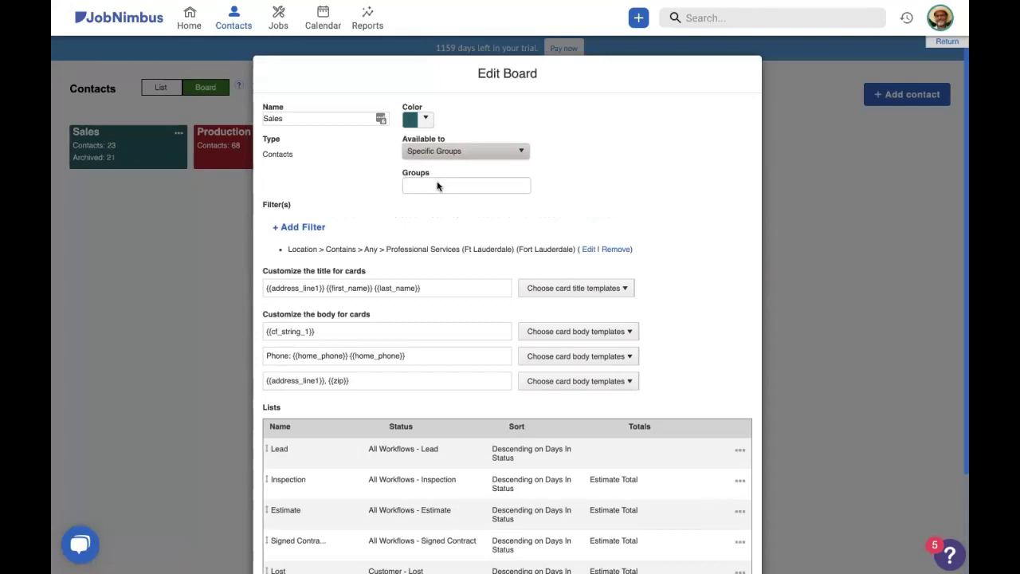
pyautogui.click(437, 184)
pyautogui.click(437, 219)
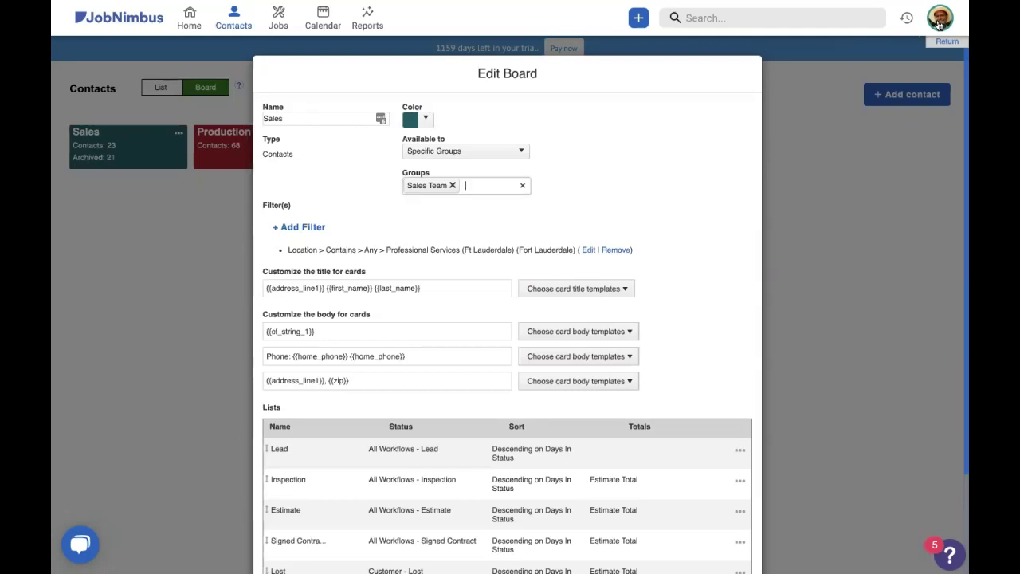
# Step: Discard the Sales board edits and go to the Features settings to reach Contact Workflows
pyautogui.click(939, 24)
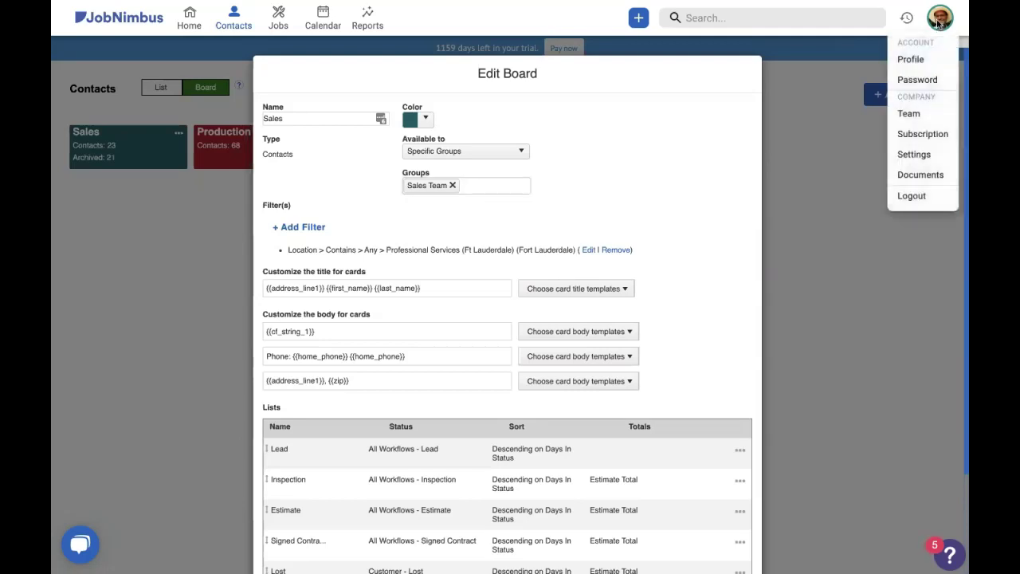
pyautogui.click(914, 154)
pyautogui.scroll(-3, 722, 526)
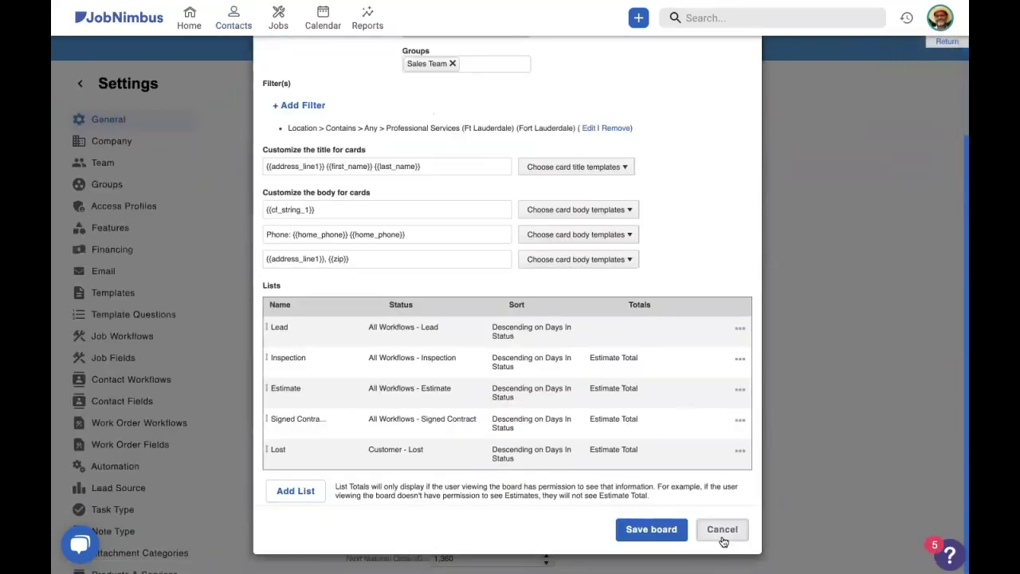
pyautogui.click(722, 530)
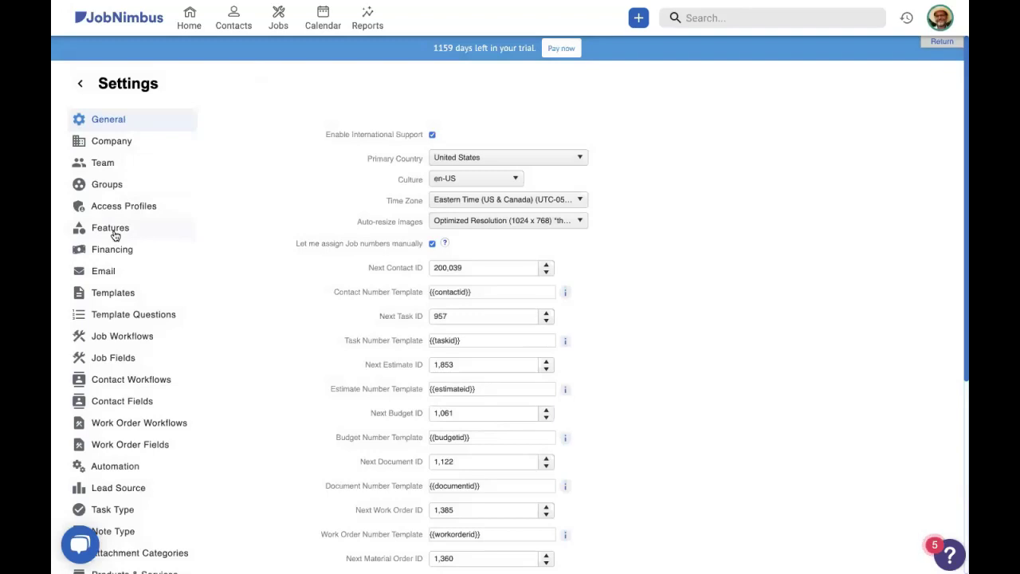
pyautogui.click(115, 233)
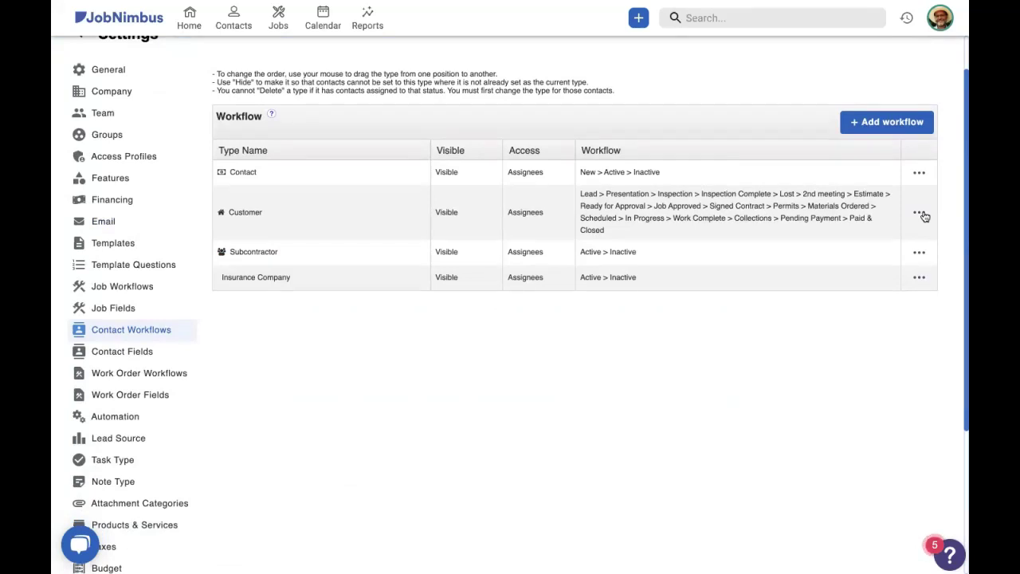
# Step: Edit the Customer workflow and scroll its status table down to Job Approved
pyautogui.click(921, 215)
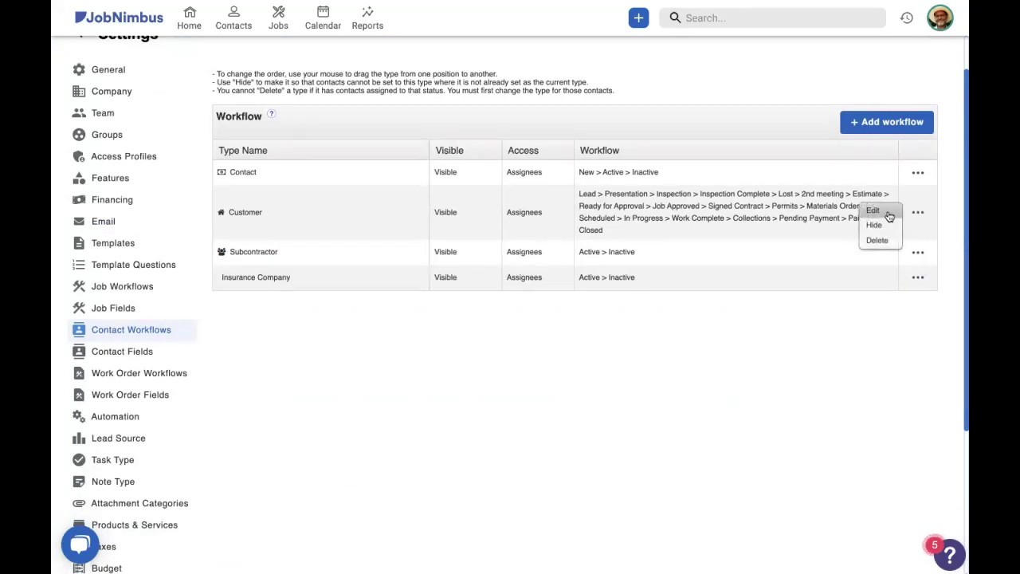
pyautogui.click(885, 213)
pyautogui.scroll(-4, 716, 227)
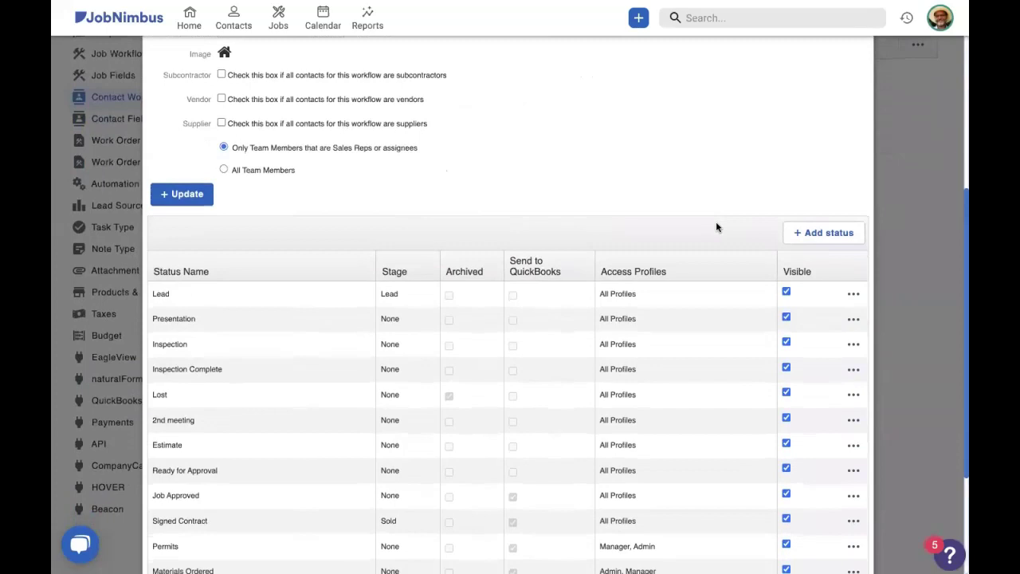
pyautogui.scroll(-2, 716, 227)
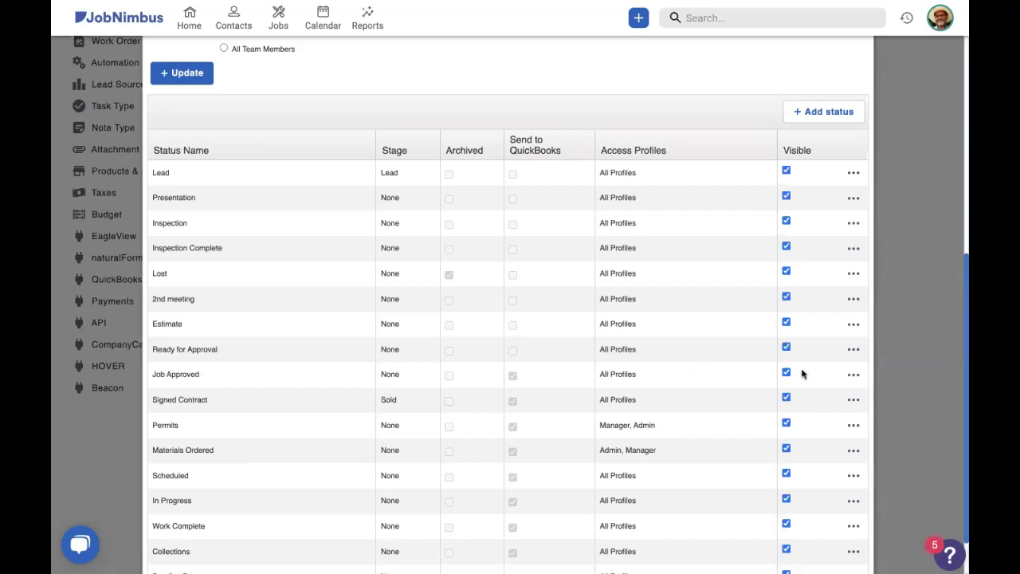
# Step: Make the Job Approved status accessible only to Office Manager, save it, and close the workflow editor
pyautogui.click(853, 376)
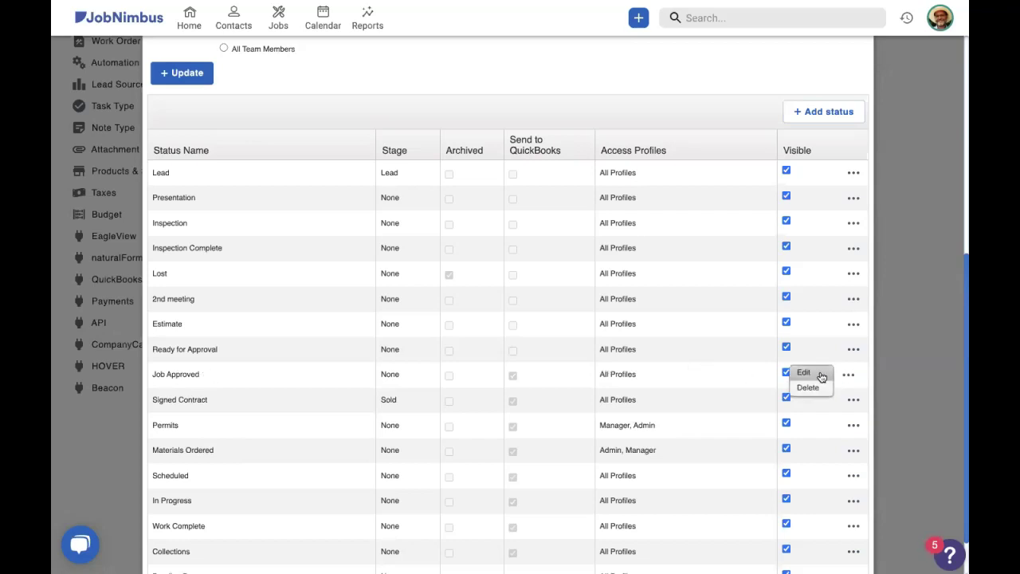
pyautogui.click(804, 372)
pyautogui.click(478, 279)
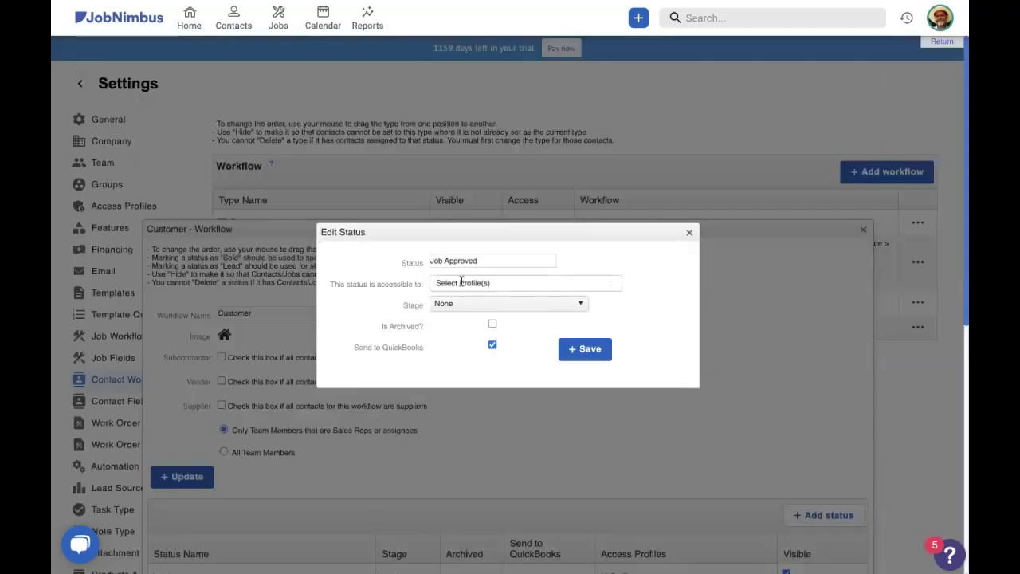
pyautogui.click(461, 281)
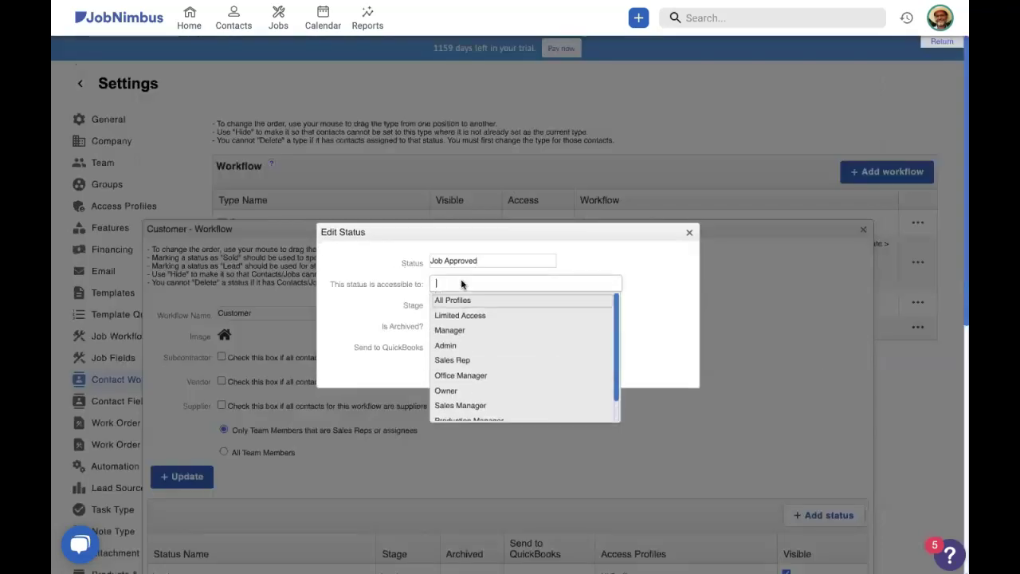
pyautogui.click(468, 376)
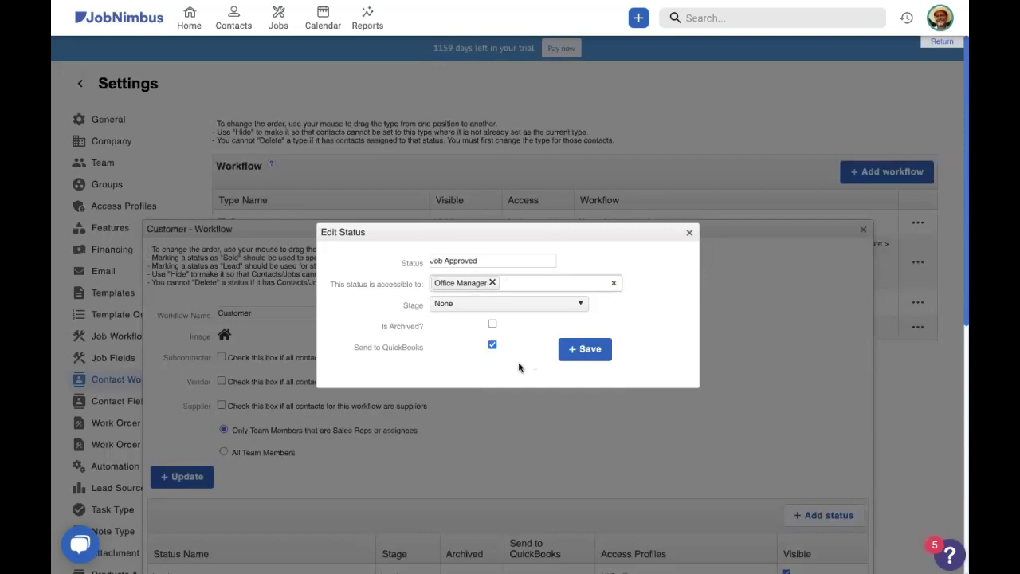
pyautogui.click(582, 350)
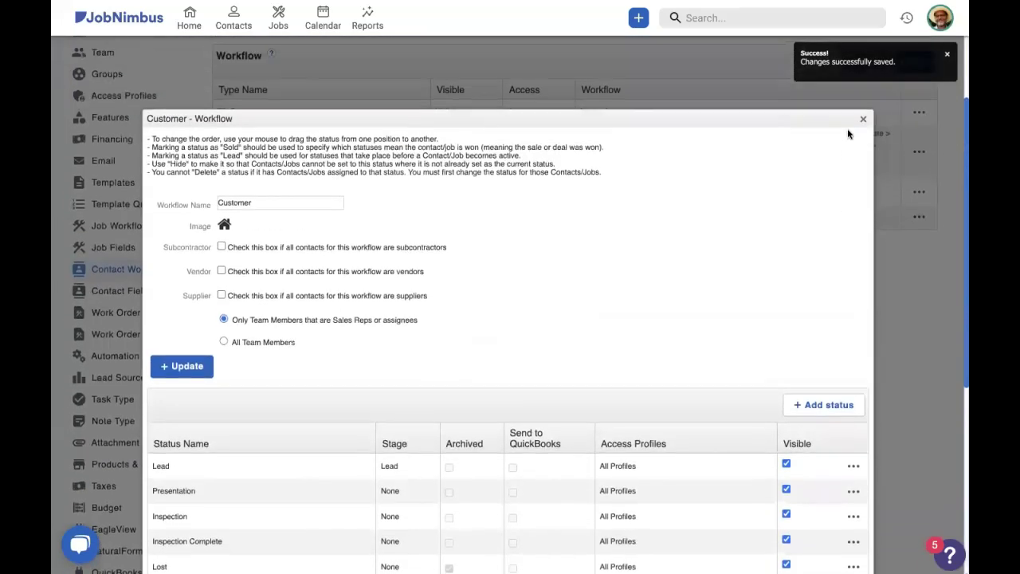
pyautogui.click(863, 126)
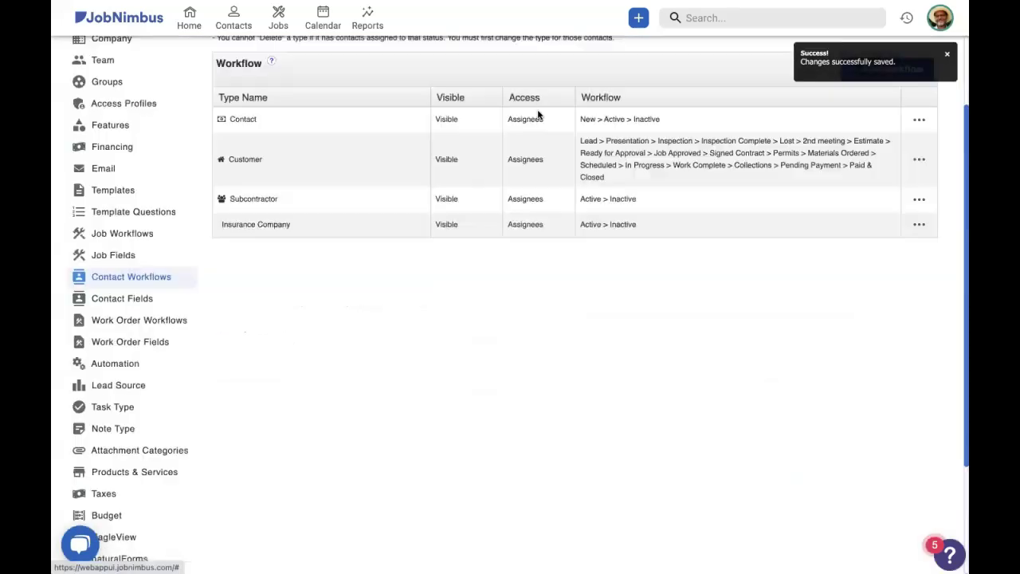
# Step: Go to Contacts and open the Production board with its Job Approved and Permits columns
pyautogui.click(229, 27)
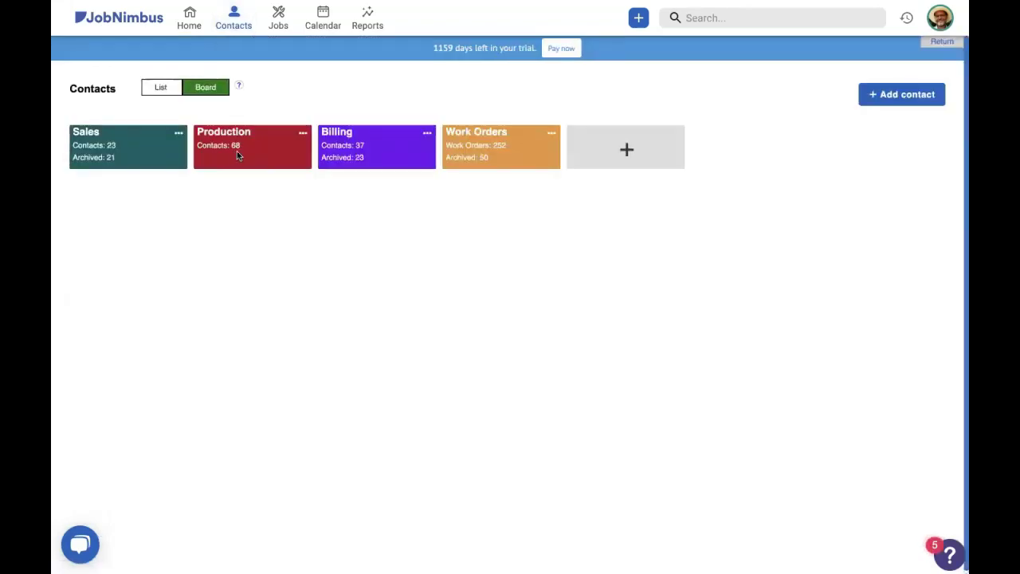
pyautogui.click(236, 152)
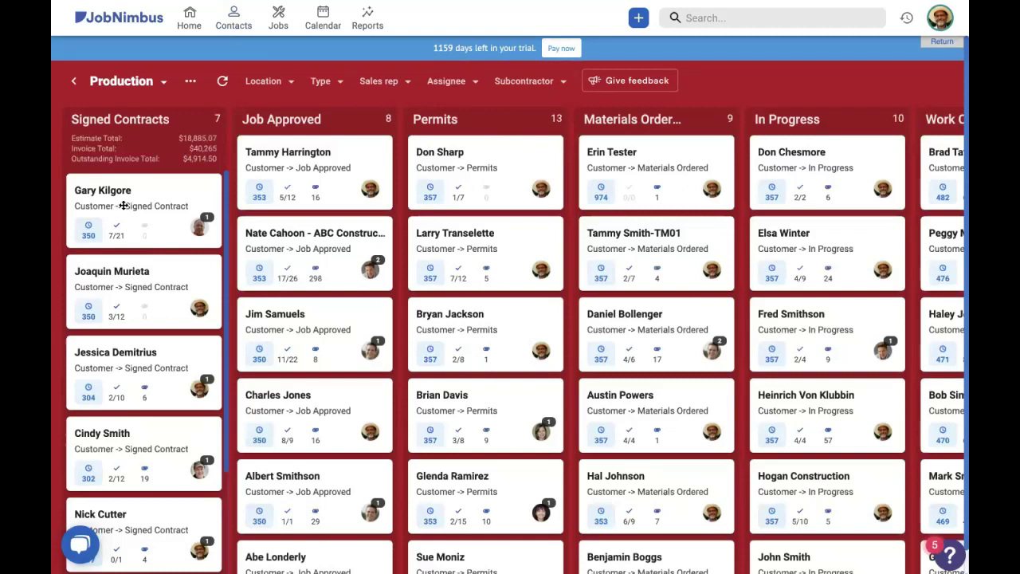
pyautogui.moveTo(125, 205); pyautogui.dragTo(295, 167)
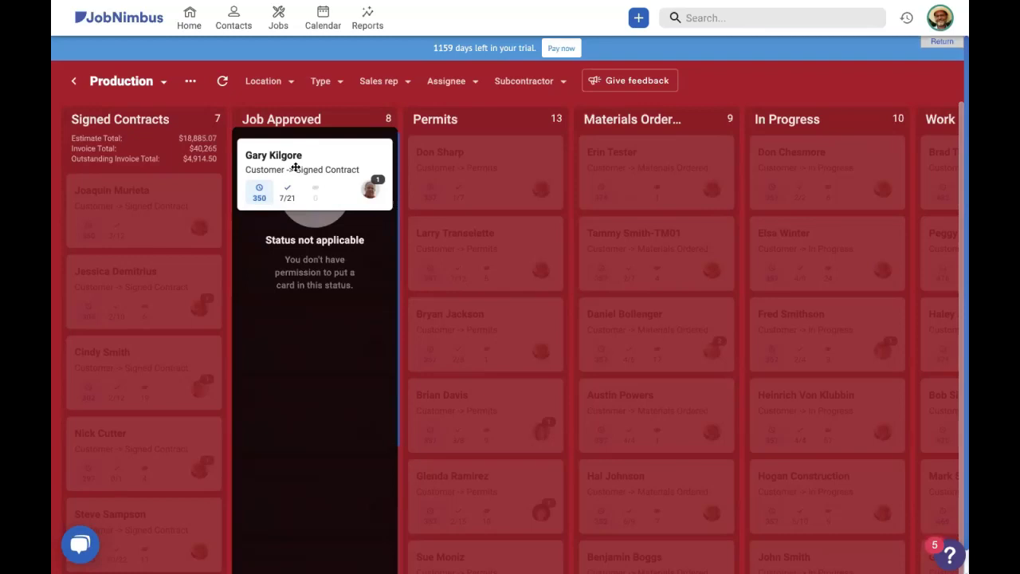
pyautogui.moveTo(296, 167); pyautogui.dragTo(296, 167)
pyautogui.moveTo(296, 168); pyautogui.dragTo(296, 168)
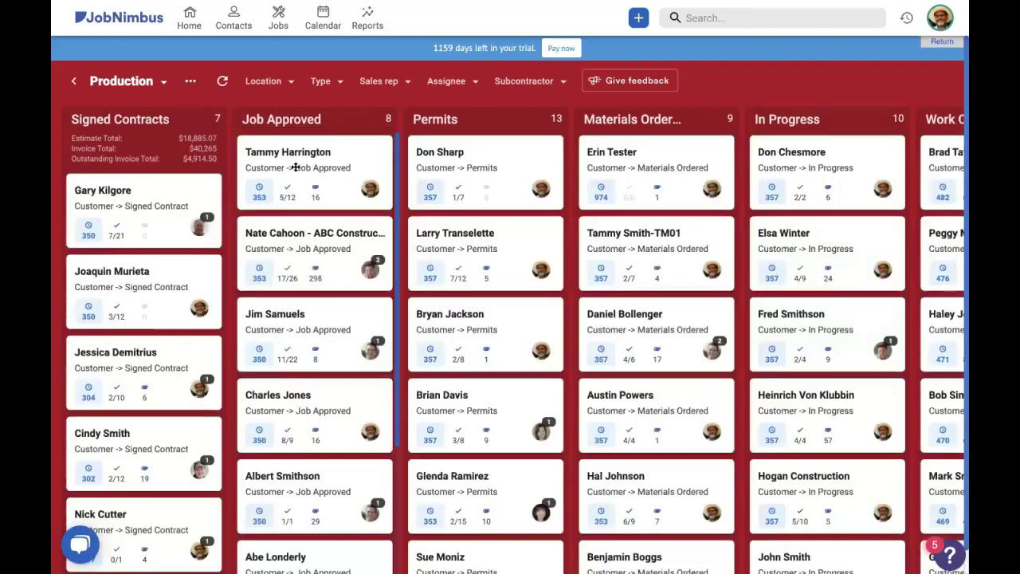